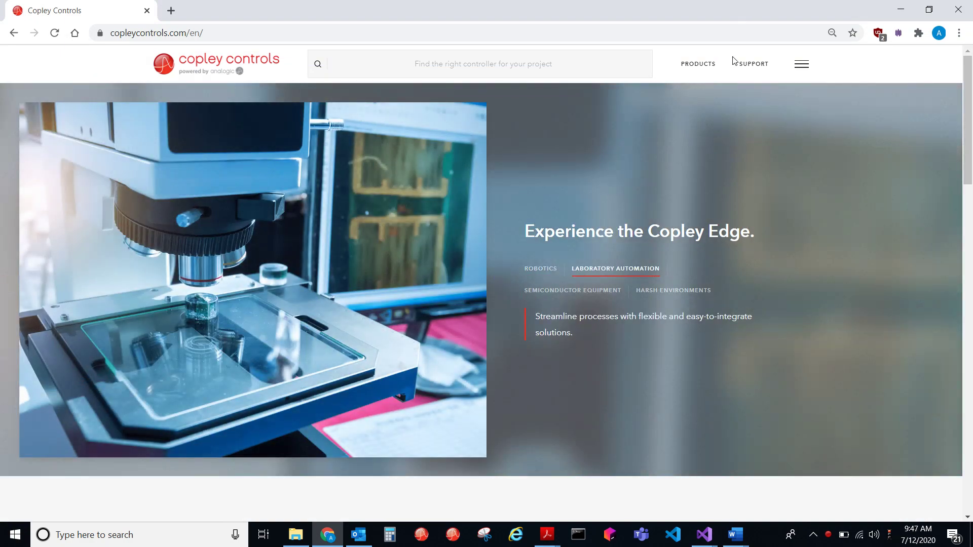
# Open the Copley Controls Support page, go to General Resources and look through the Manuals list
pyautogui.click(750, 63)
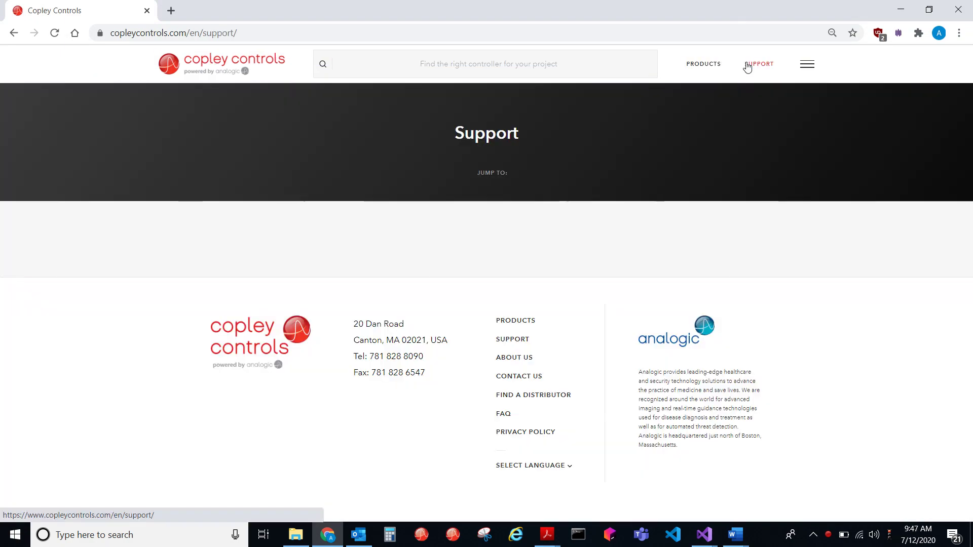
pyautogui.click(808, 175)
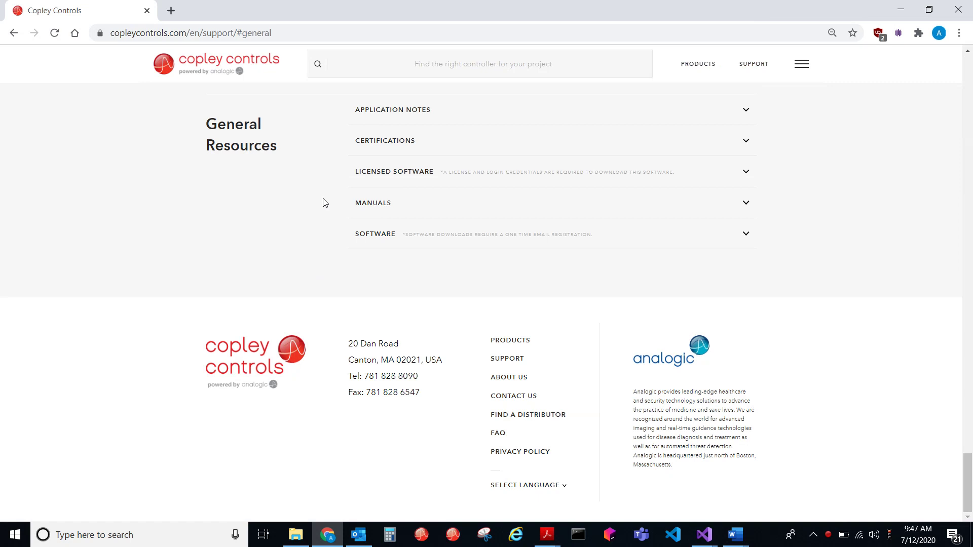
pyautogui.click(389, 207)
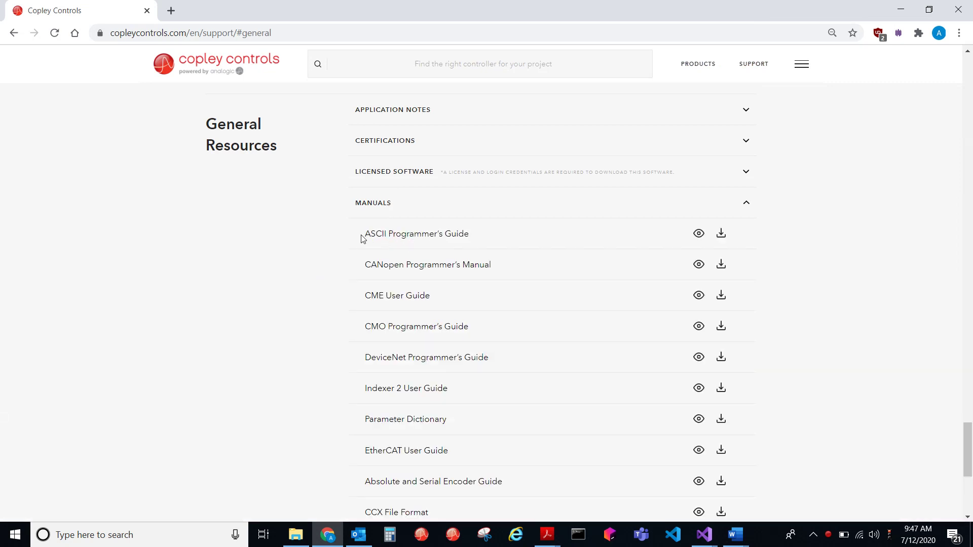
pyautogui.click(377, 208)
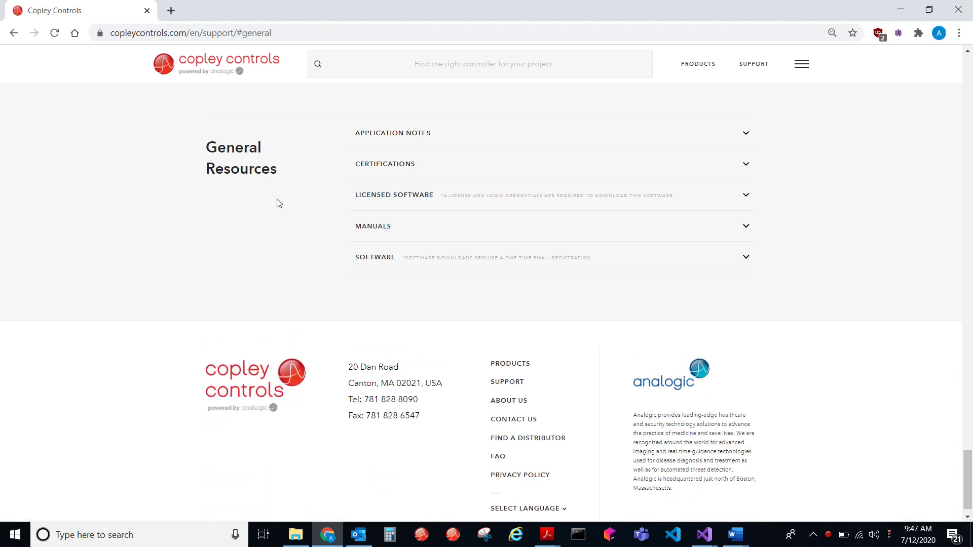
# Expand the Application Notes list, highlight the AN112 title "Binary Serial Interface Operation" and minimize the browser
pyautogui.click(413, 141)
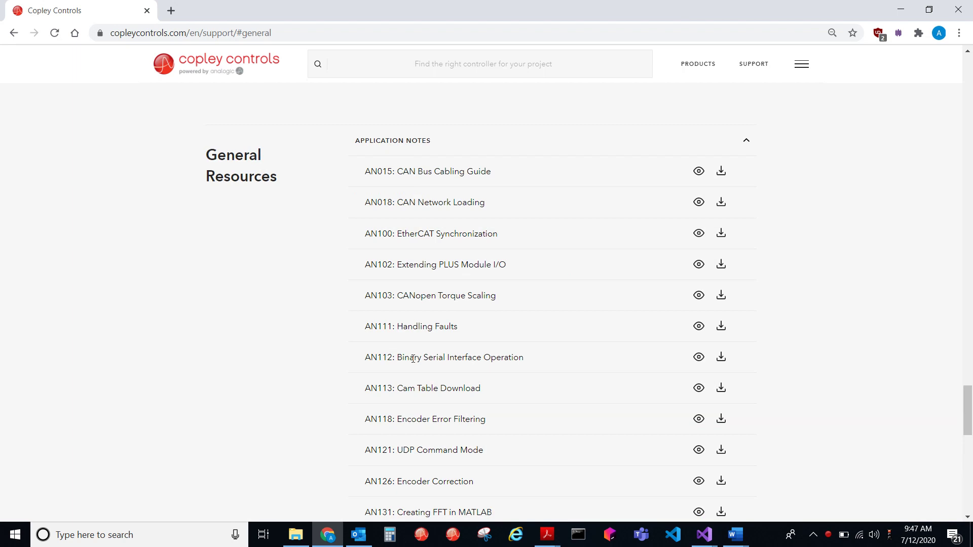
pyautogui.moveTo(398, 358); pyautogui.dragTo(524, 357)
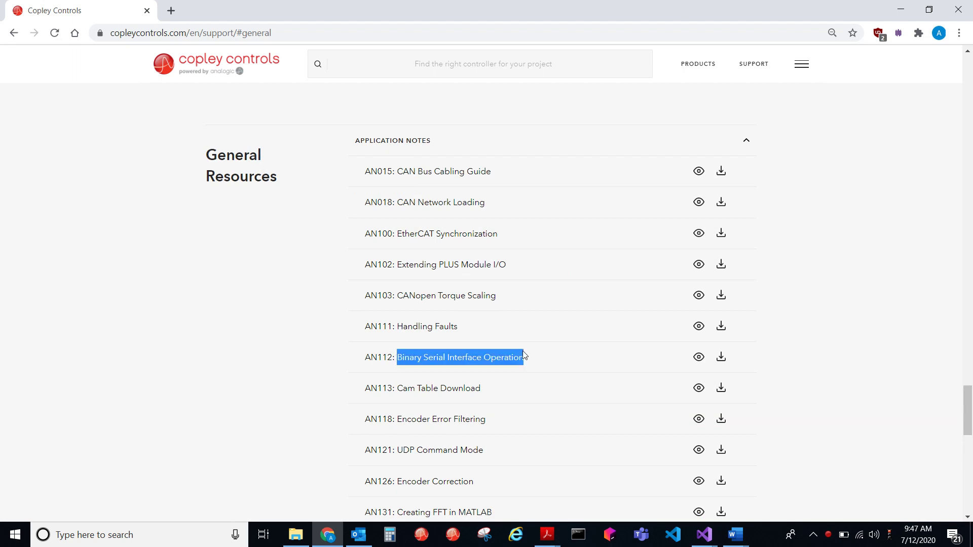
pyautogui.click(900, 6)
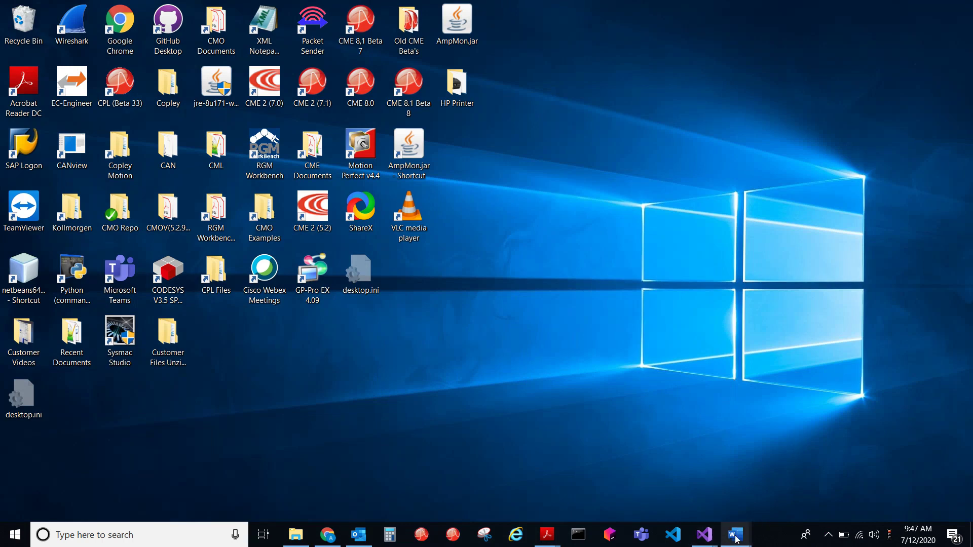
# Switch to Adobe Acrobat Reader and bring up Binary_Serial_Web_Jan_9_2018.pdf at the Encoder command section
pyautogui.moveTo(736, 540)
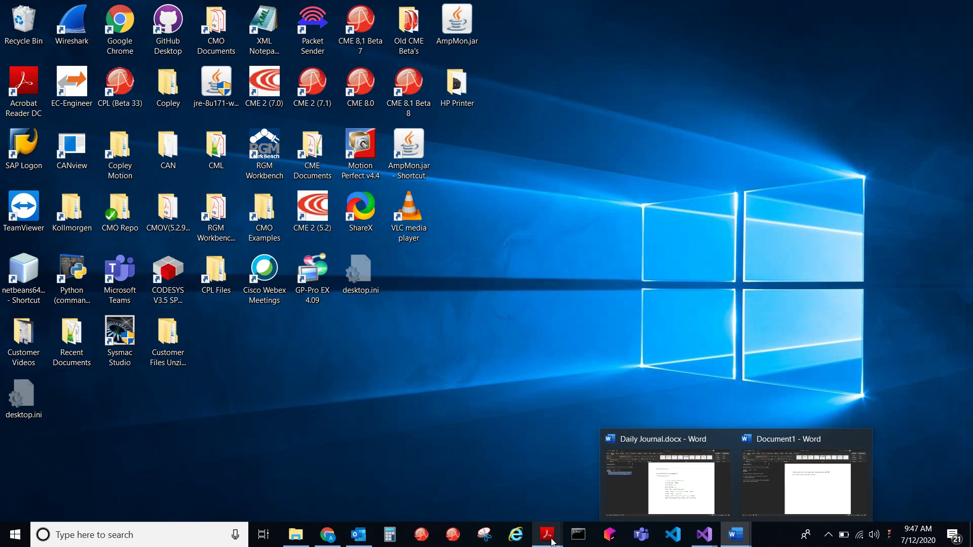
pyautogui.moveTo(552, 541)
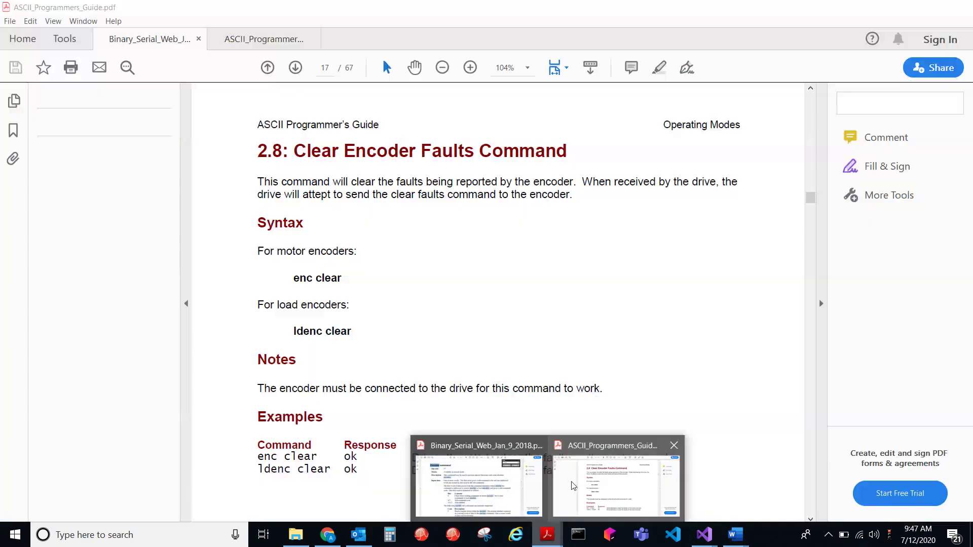
pyautogui.moveTo(512, 490)
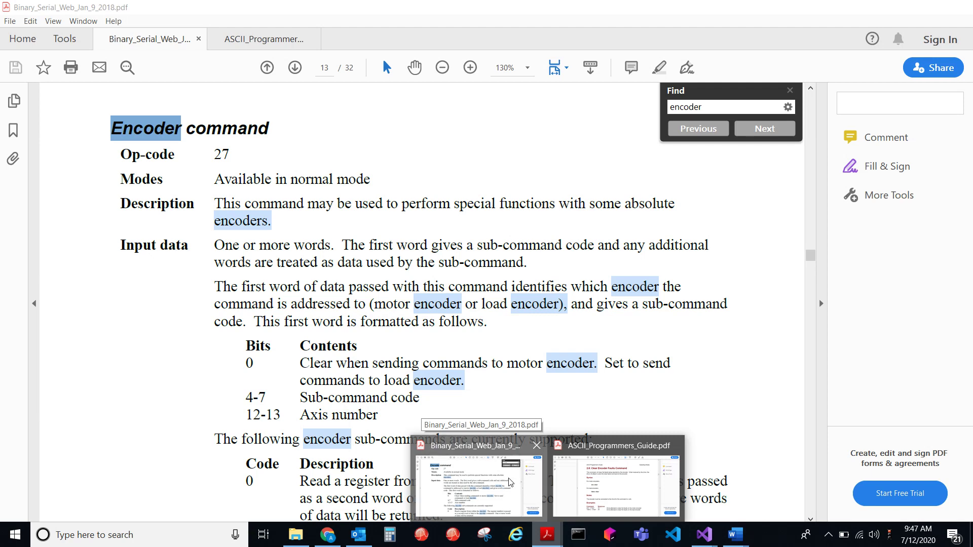
pyautogui.click(501, 489)
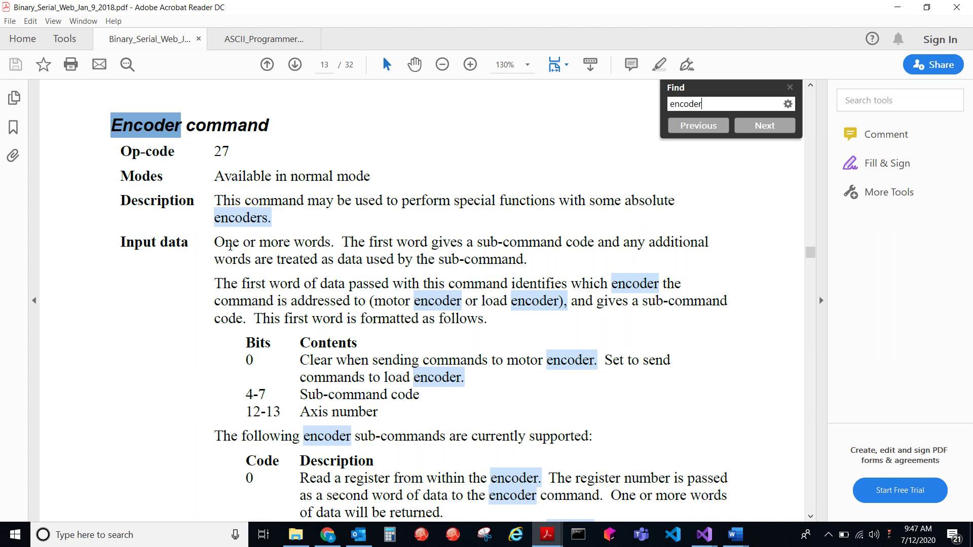
# Read the Encoder command section, highlighting sub-command 1 for resetting latched errors and the bits 4-7 sub-command code row
pyautogui.scroll(-1, 231, 147)
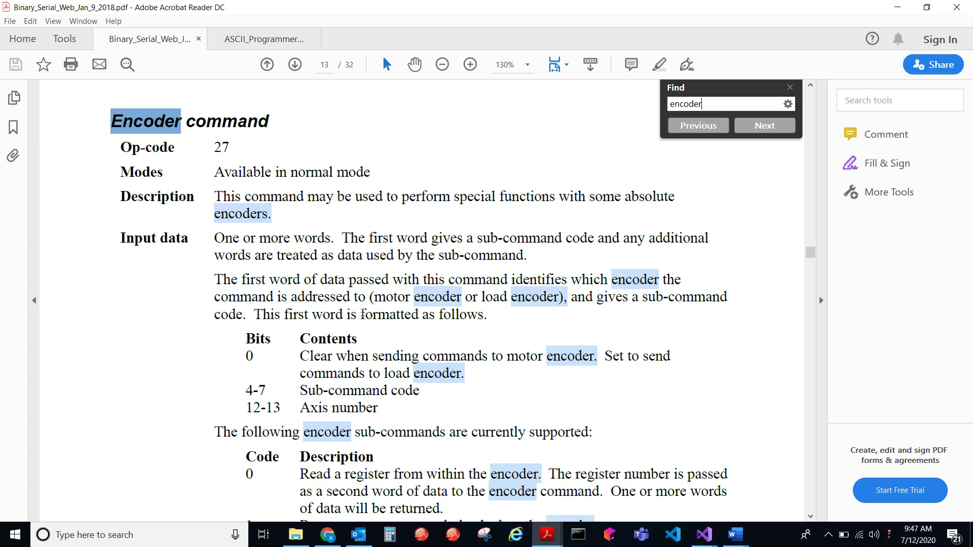
pyautogui.scroll(-1, 362, 314)
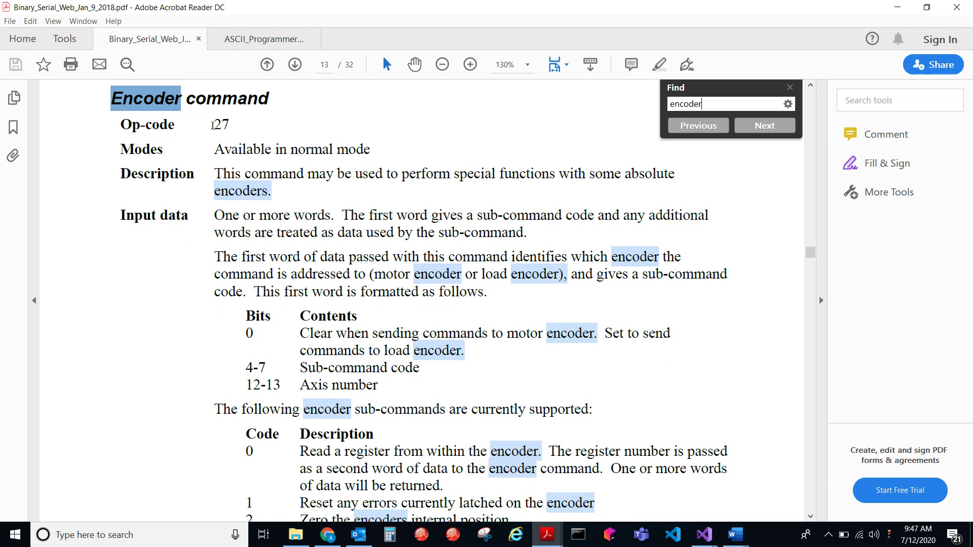
pyautogui.scroll(-3, 309, 298)
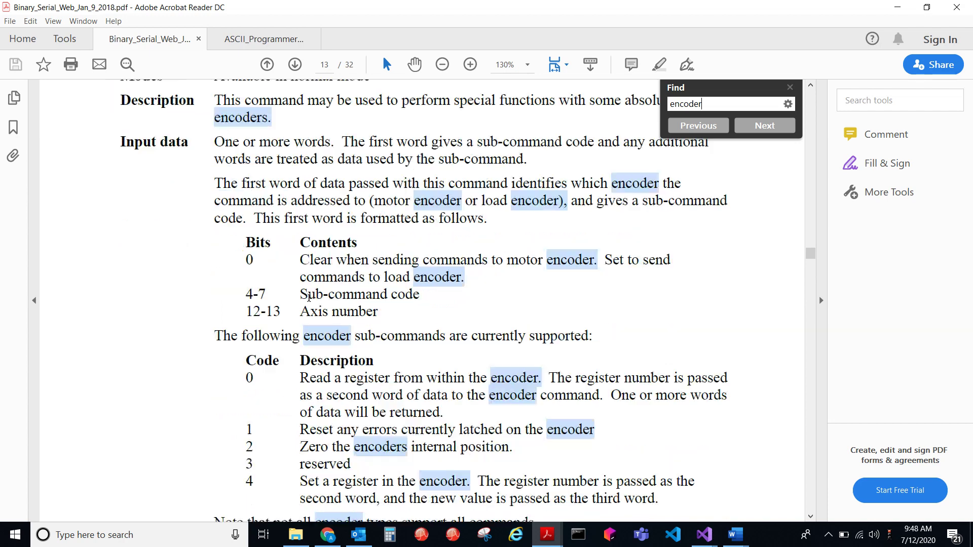
pyautogui.scroll(-1, 277, 251)
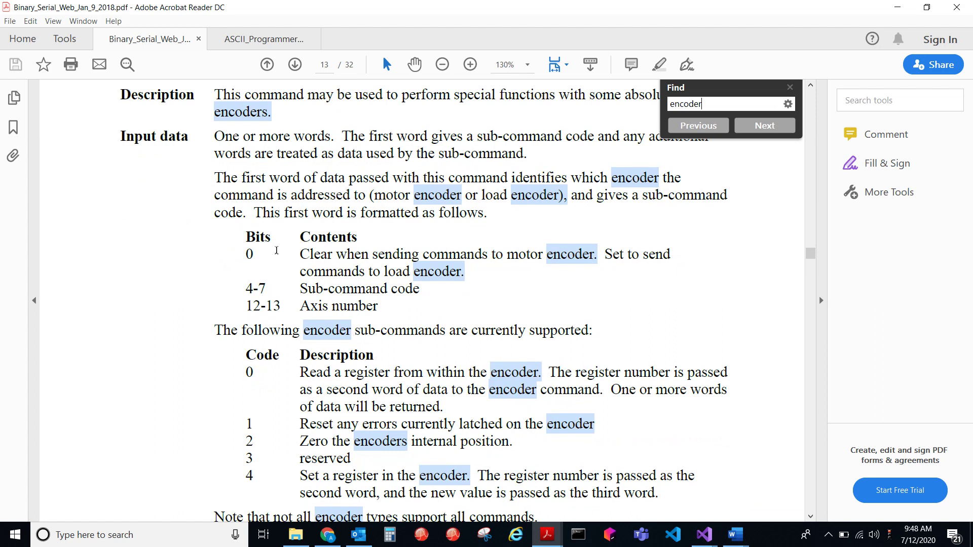
pyautogui.scroll(-1, 248, 397)
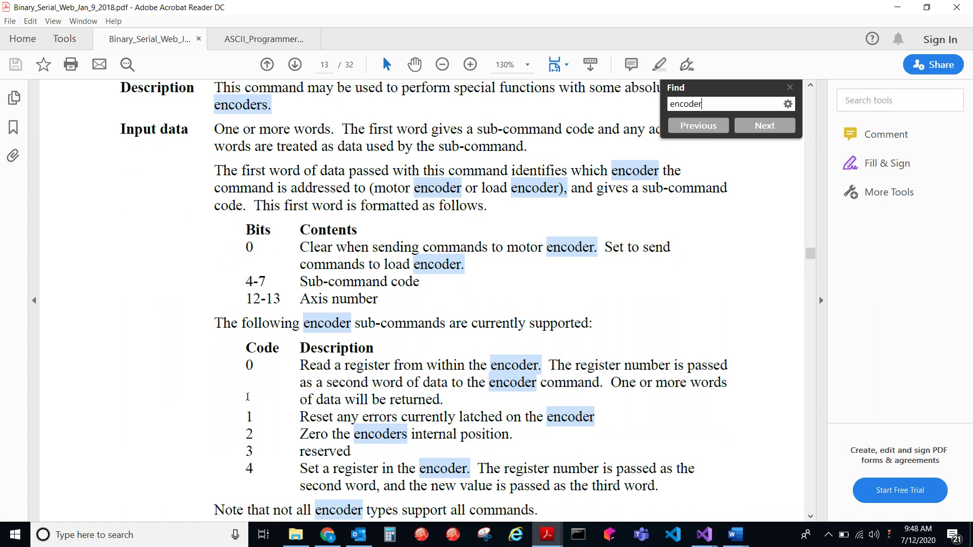
pyautogui.scroll(-1, 247, 397)
pyautogui.moveTo(245, 413); pyautogui.dragTo(594, 414)
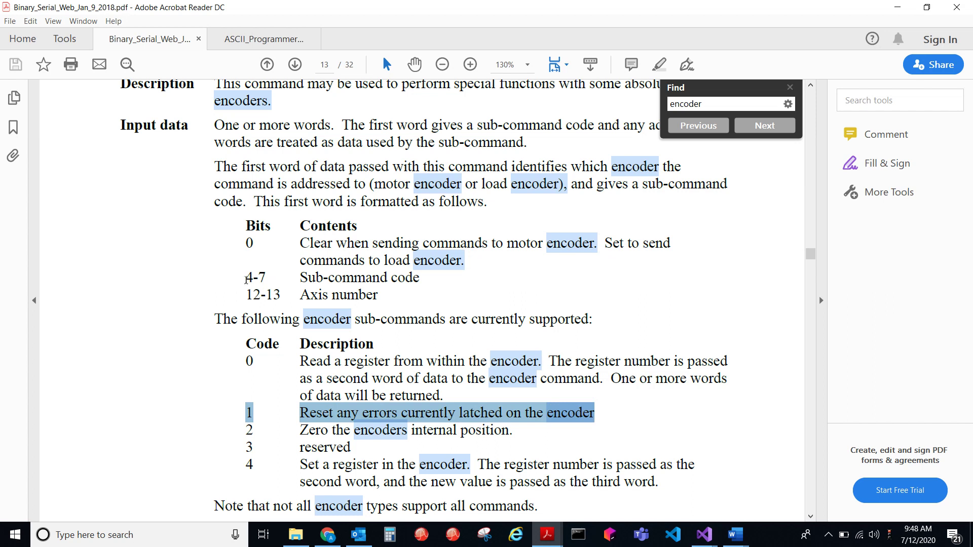
pyautogui.moveTo(246, 278); pyautogui.dragTo(417, 278)
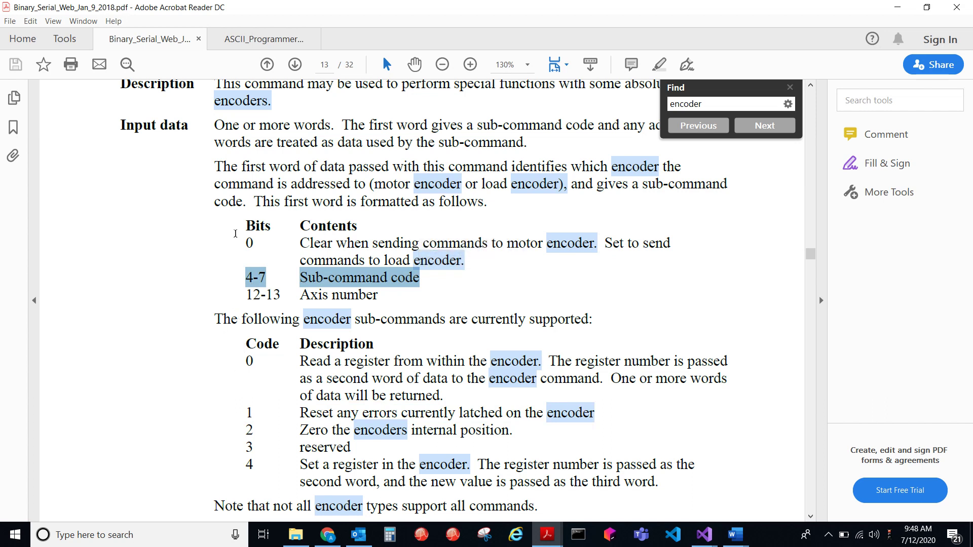
# Show the Clear Encoder Faults Command section in the ASCII Programmer's Guide and highlight the motor encoder syntax "enc clear"
pyautogui.click(270, 43)
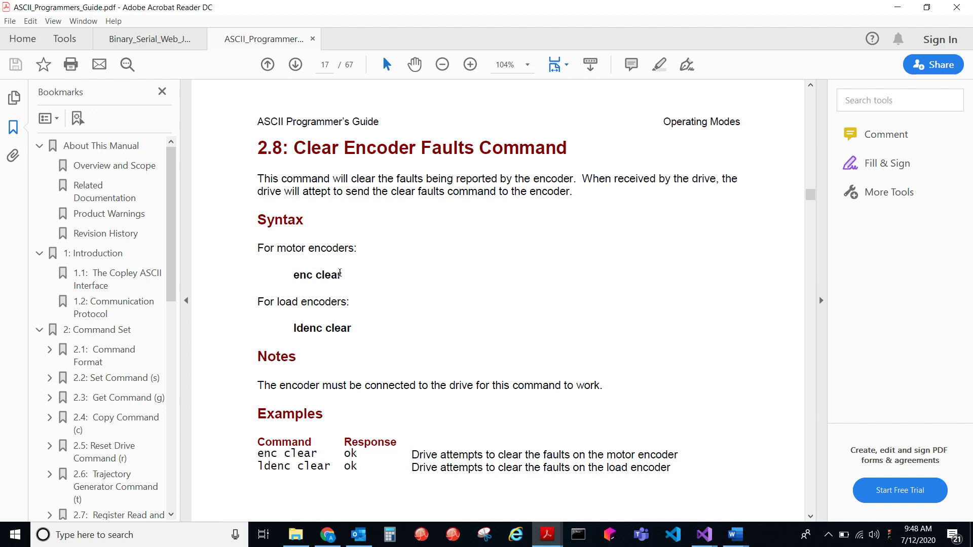
pyautogui.moveTo(340, 272); pyautogui.dragTo(293, 275)
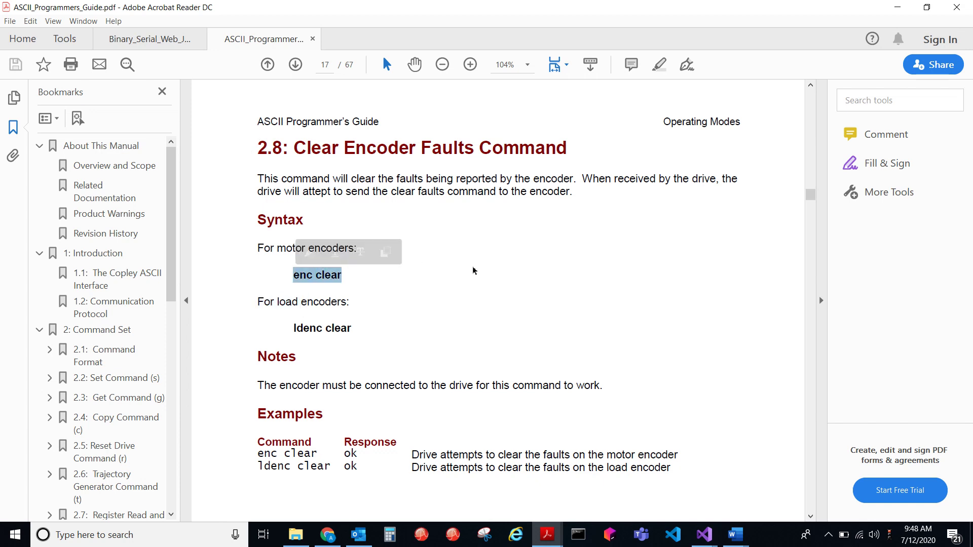
pyautogui.click(473, 270)
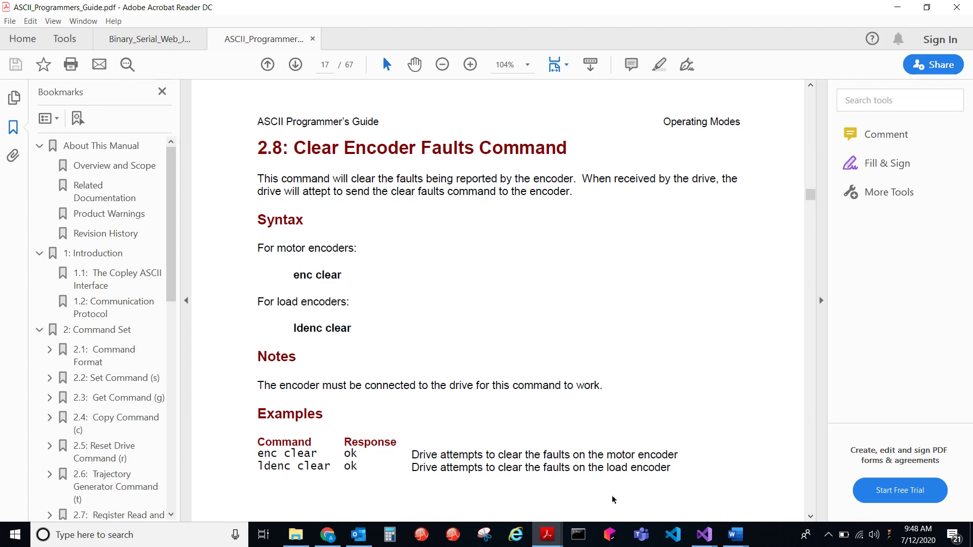
# Switch to Document1 in Word and highlight the serial binary message 0x00 0x50 0x01 0x1b 0x00 0x10, clearing the selection when done
pyautogui.click(732, 538)
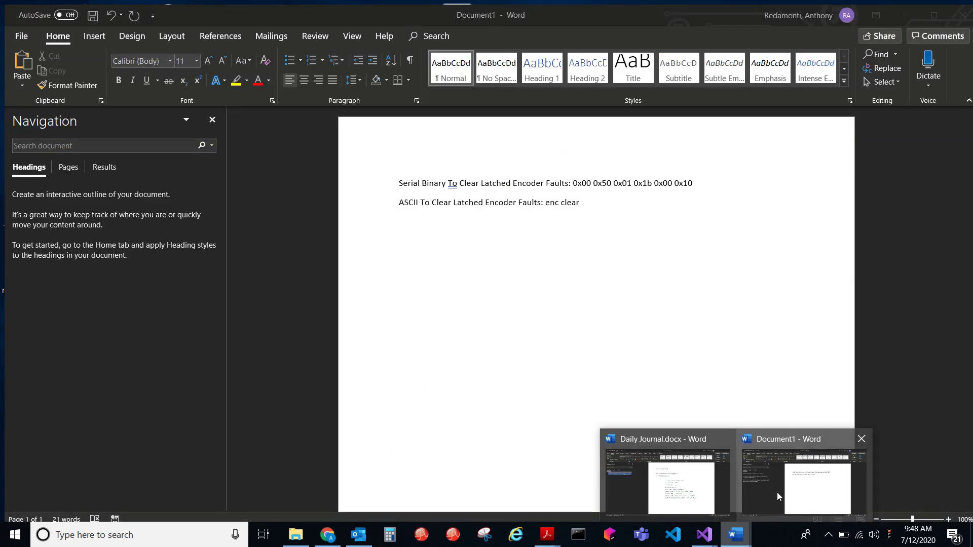
pyautogui.click(777, 491)
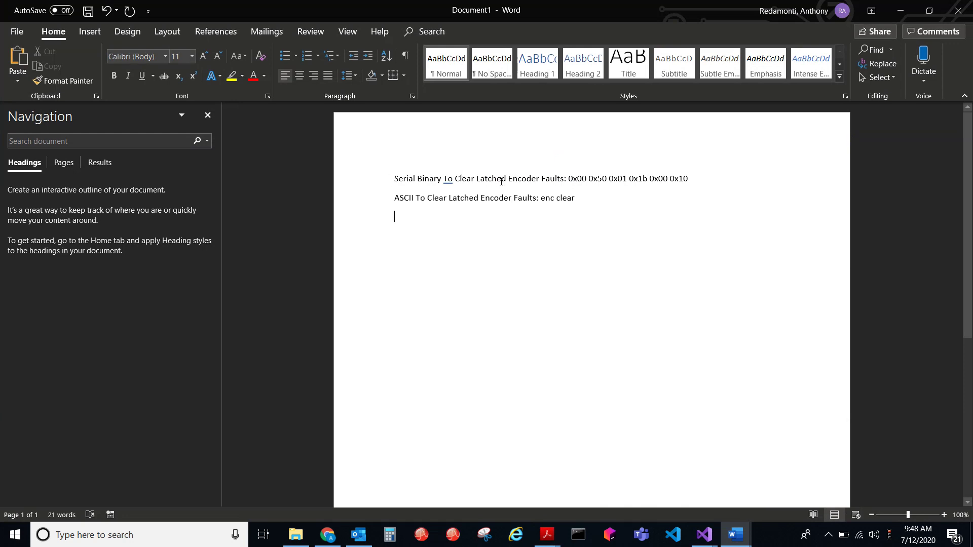
pyautogui.moveTo(569, 180); pyautogui.dragTo(690, 180)
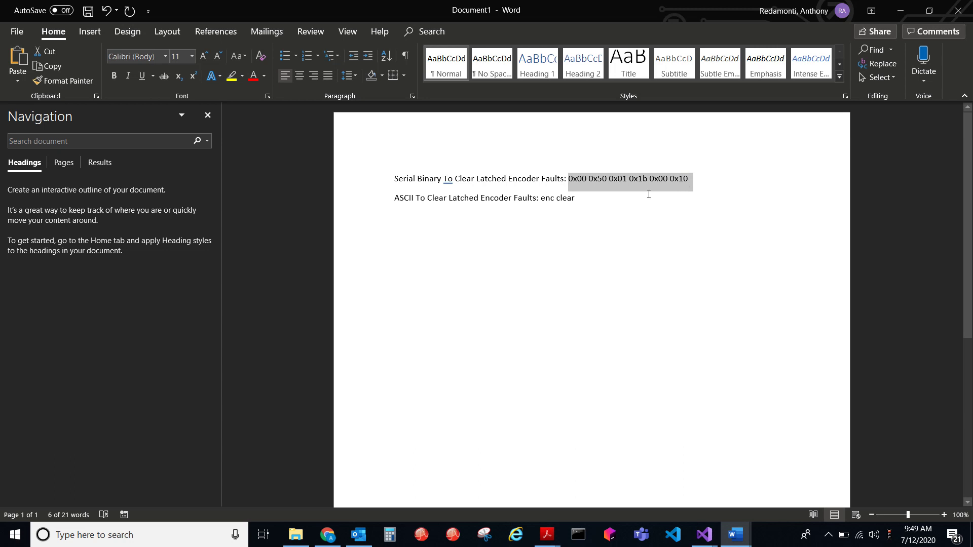
pyautogui.click(588, 195)
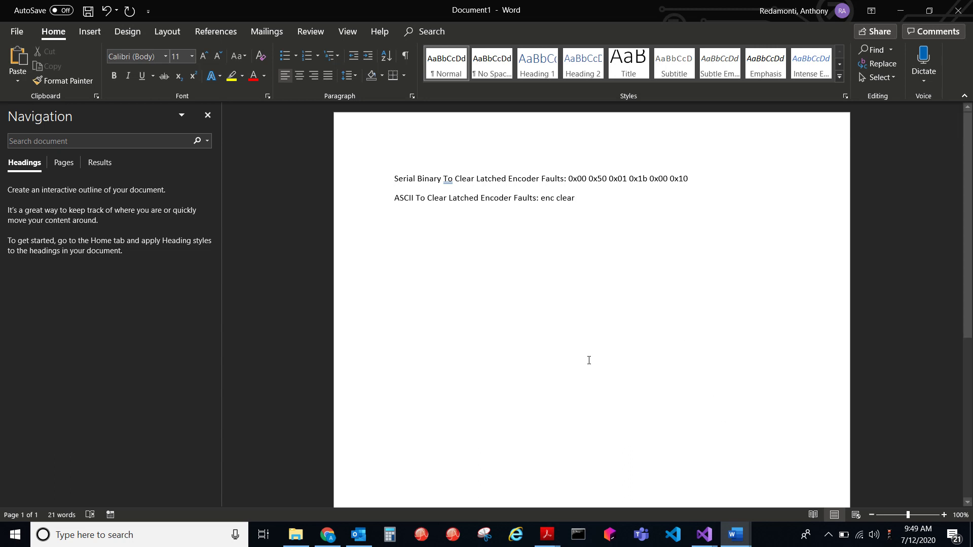
# View the CAN encoder-clear code in Daily Journal.docx, and open CANopen_Programmers_Manual_2017.pdf from the Recent Documents folder
pyautogui.moveTo(736, 535)
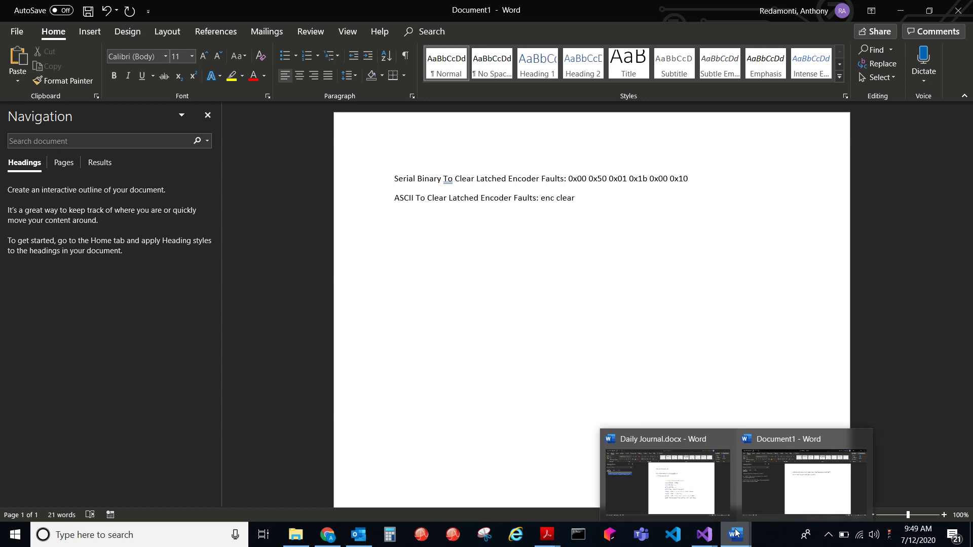
pyautogui.click(687, 499)
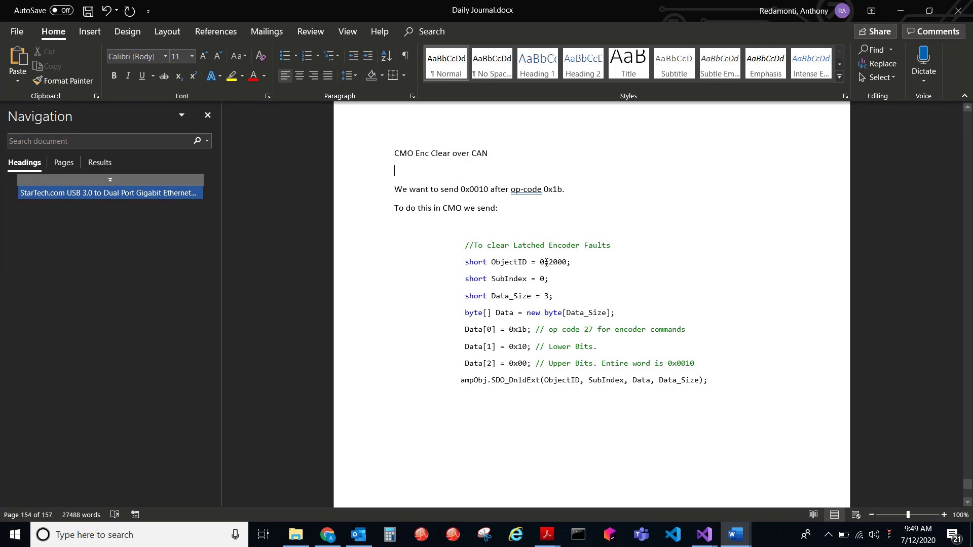
pyautogui.hotkey('alt', 'Tab')
pyautogui.click(304, 532)
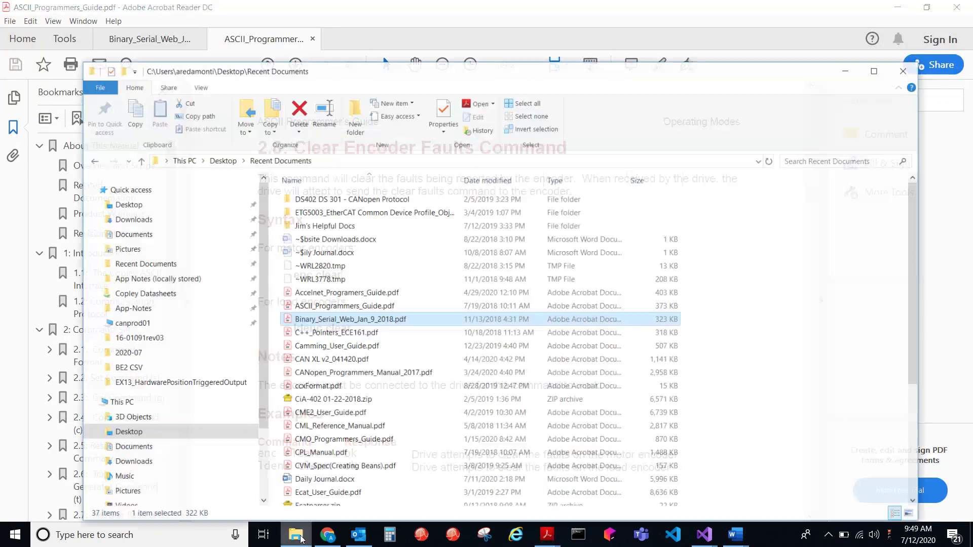
pyautogui.doubleClick(328, 366)
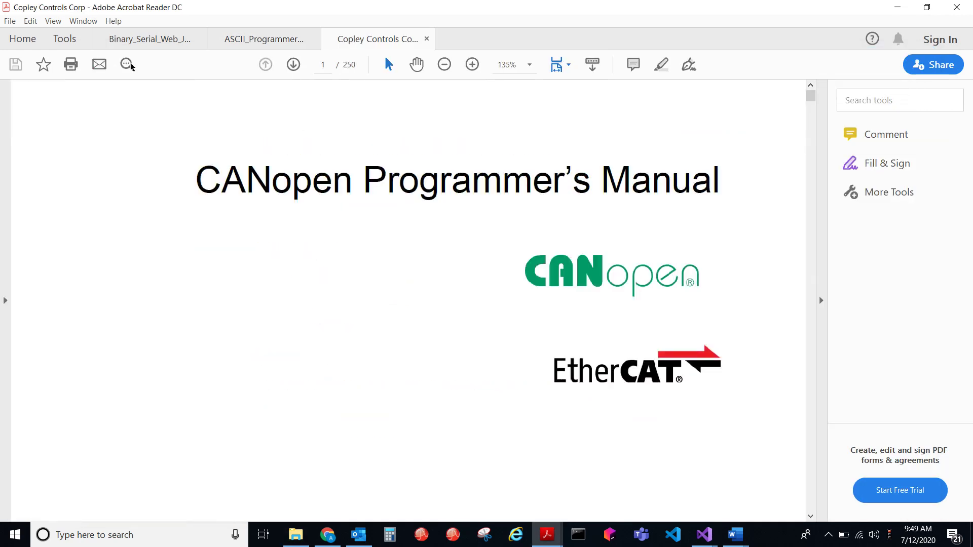
# Search the CANopen manual for 0x2000 and step through the matches to the Serial Port Command Send object description
pyautogui.click(128, 64)
pyautogui.write('0x')
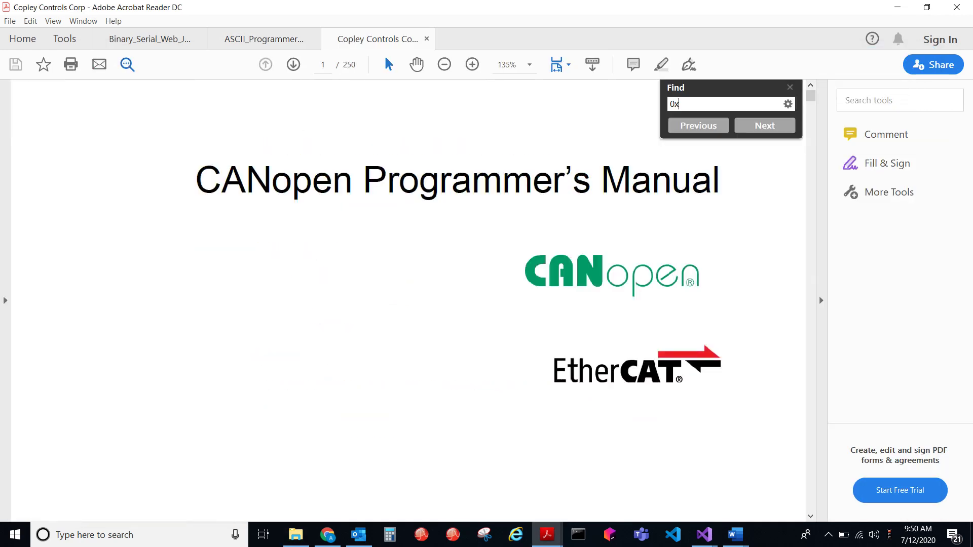
pyautogui.write('2000')
pyautogui.press('Return')
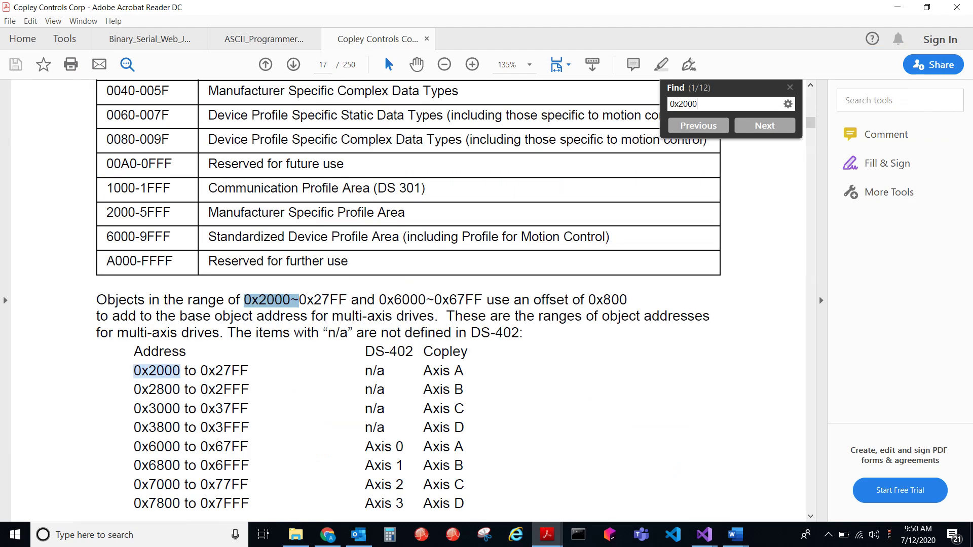
pyautogui.press('Return')
pyautogui.press('Return')
pyautogui.press('Return')
pyautogui.press('Return')
pyautogui.press('Return')
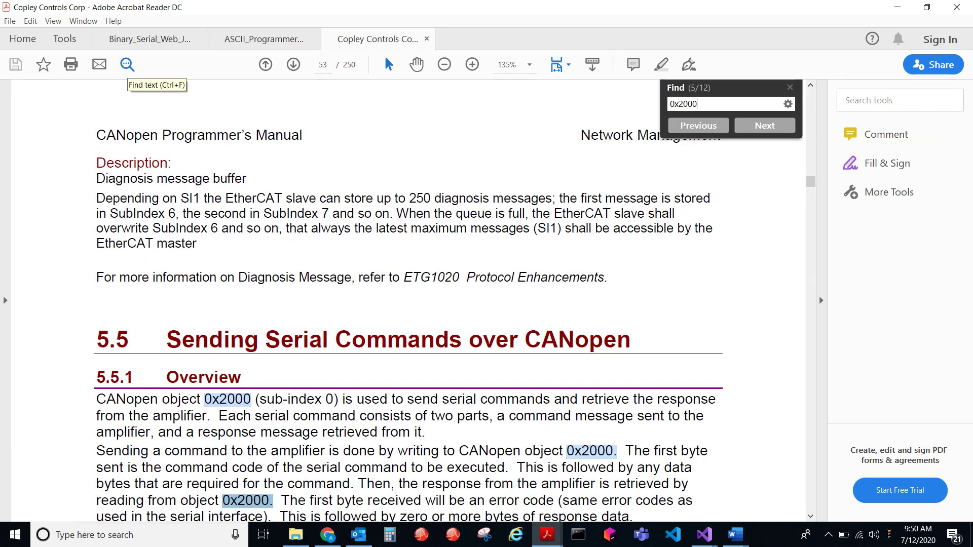
pyautogui.press('Return')
pyautogui.press('Return')
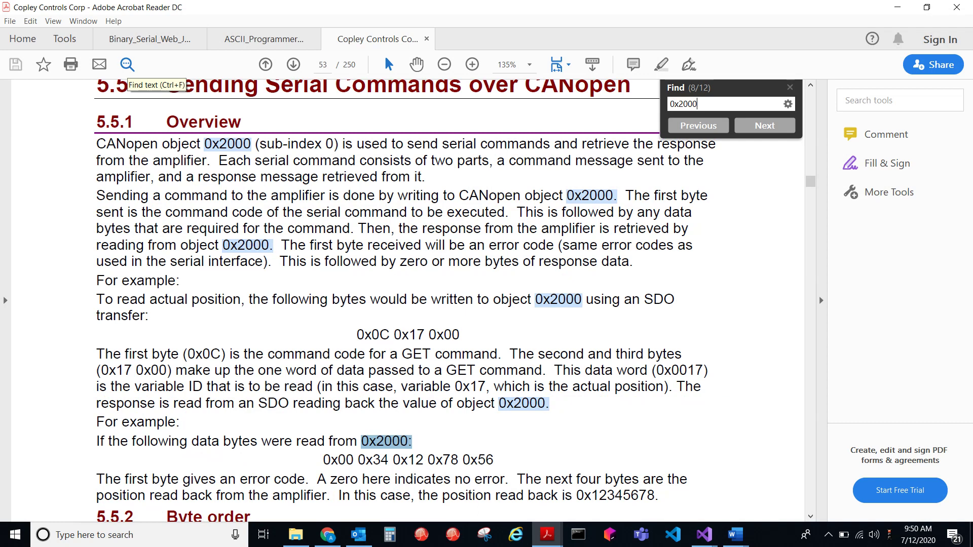
pyautogui.press('Return')
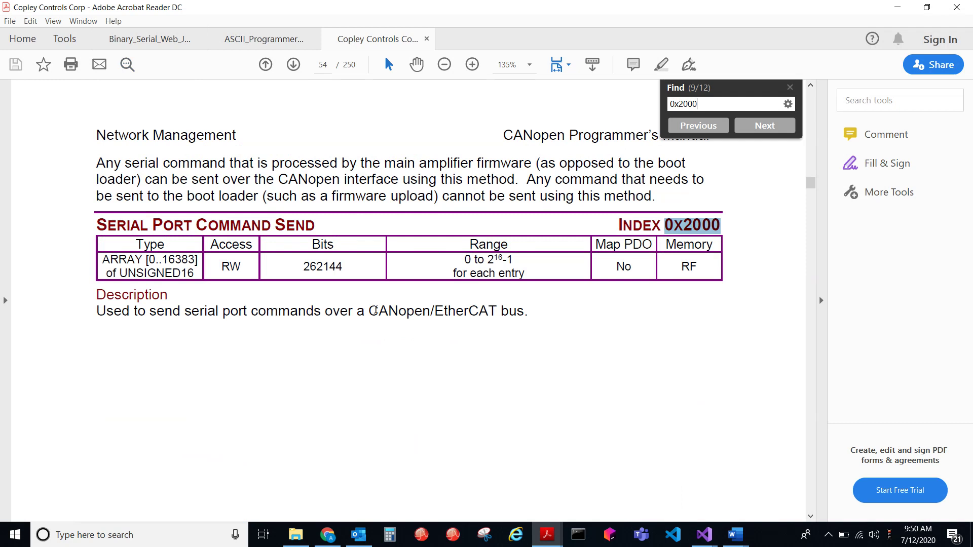
pyautogui.scroll(1, 456, 294)
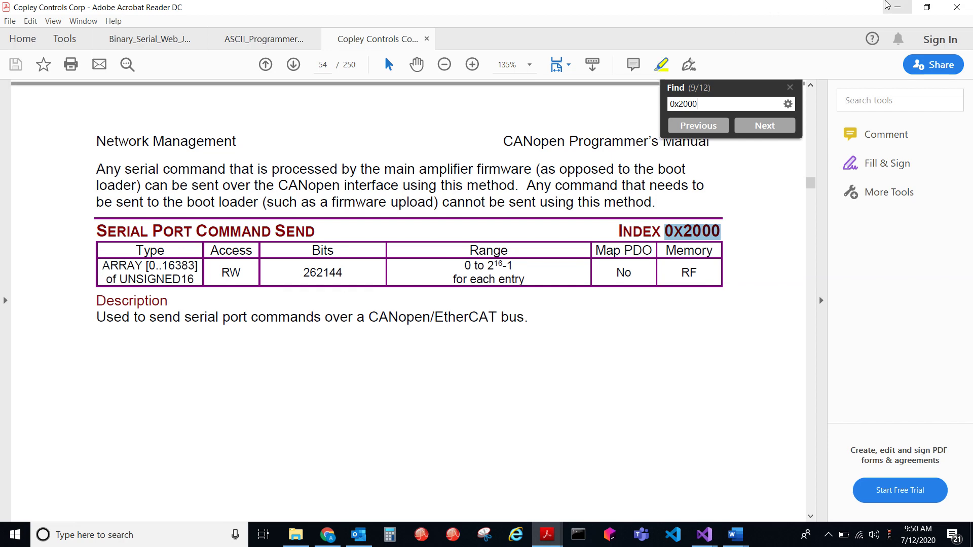
# Minimize the manual and return to the CMO Enc Clear over CAN code in Daily Journal.docx in Word
pyautogui.click(888, 6)
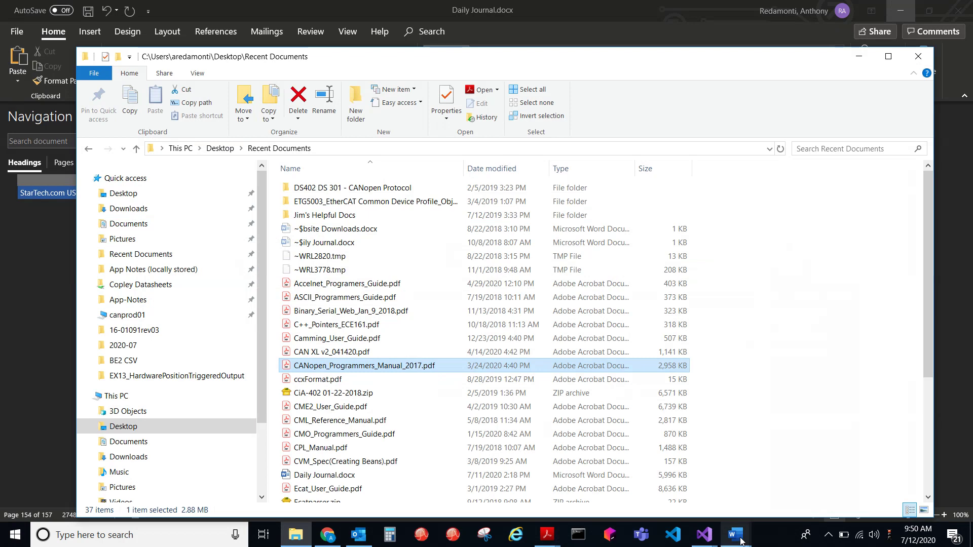
pyautogui.moveTo(740, 542)
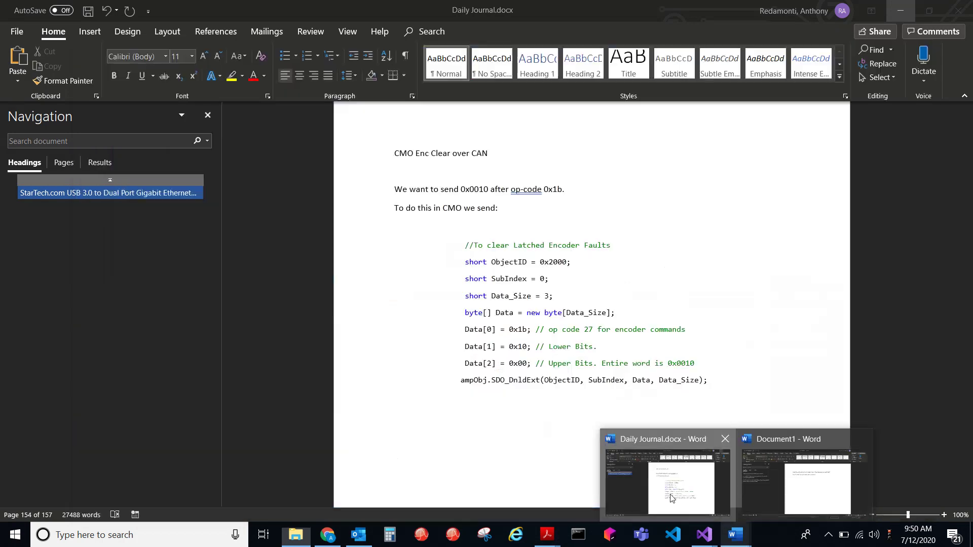
pyautogui.click(667, 482)
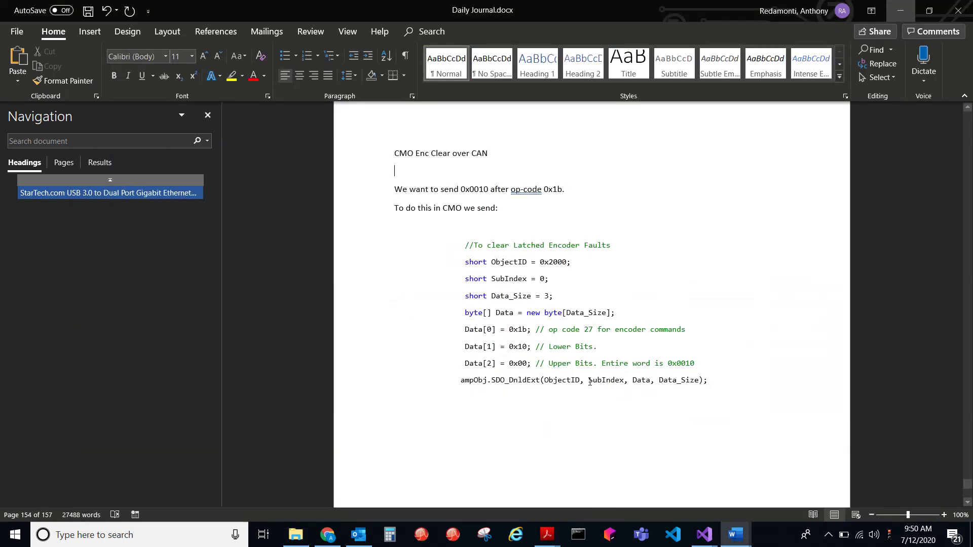